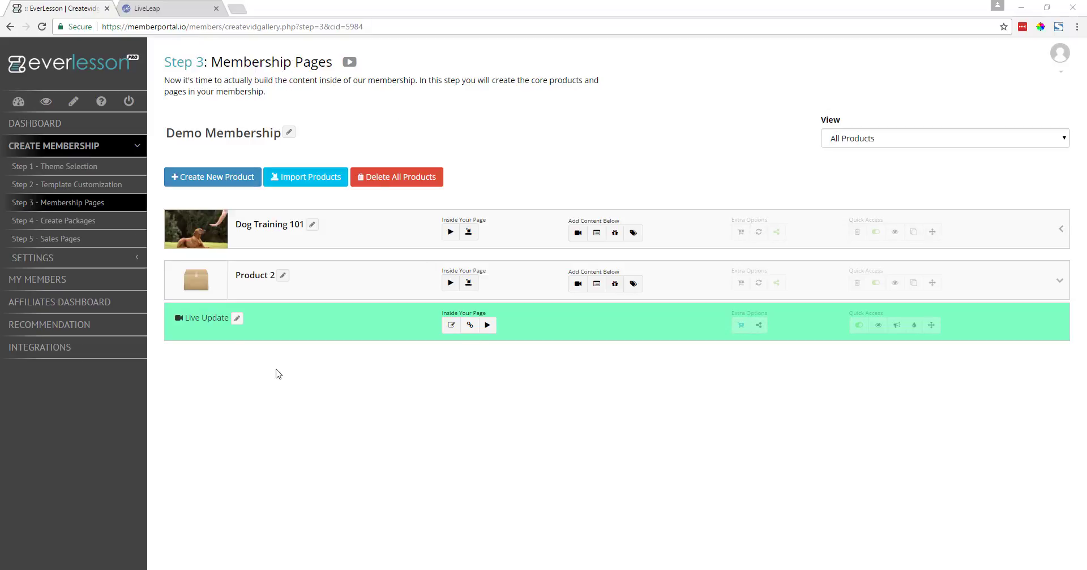
Expand Settings in the sidebar to list the Demo Membership's pages
{"action": "left_click", "coordinate": [137, 258]}
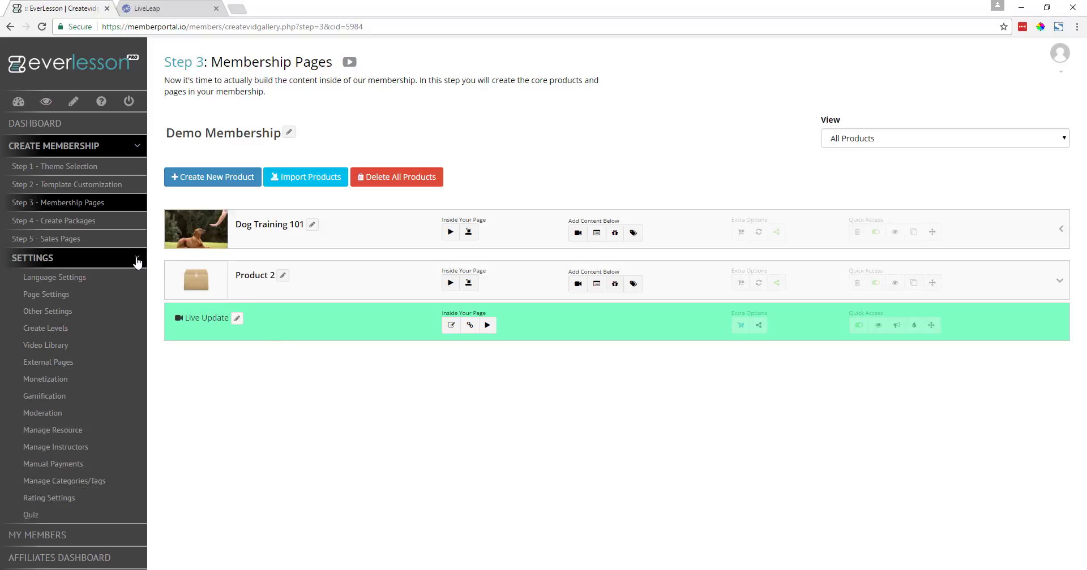
Copy the LiveLeap WebHook URL from the Broadcast tab of Other Settings
{"action": "left_click", "coordinate": [62, 312]}
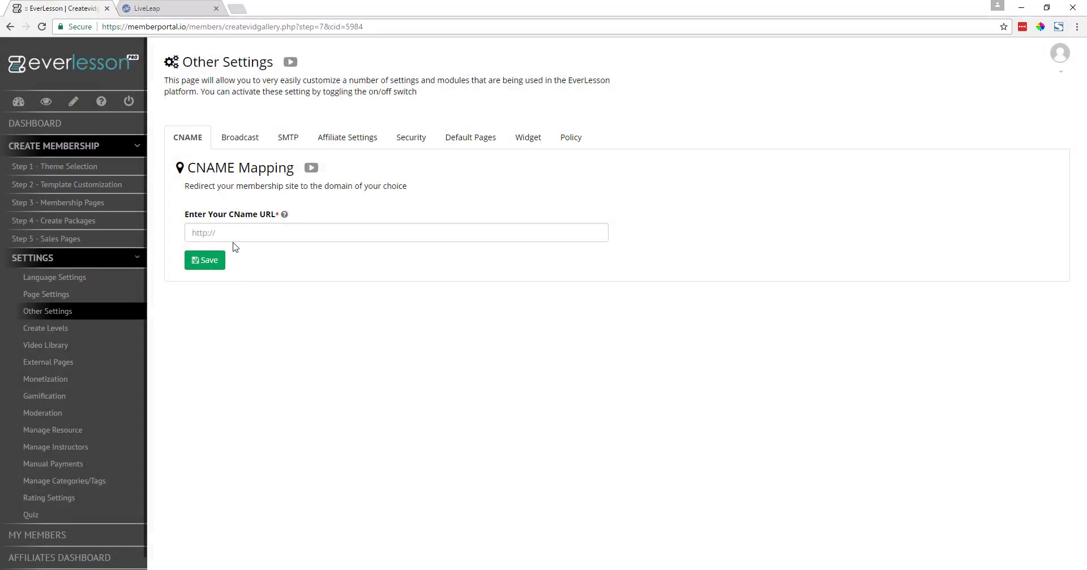
{"action": "left_click", "coordinate": [239, 146]}
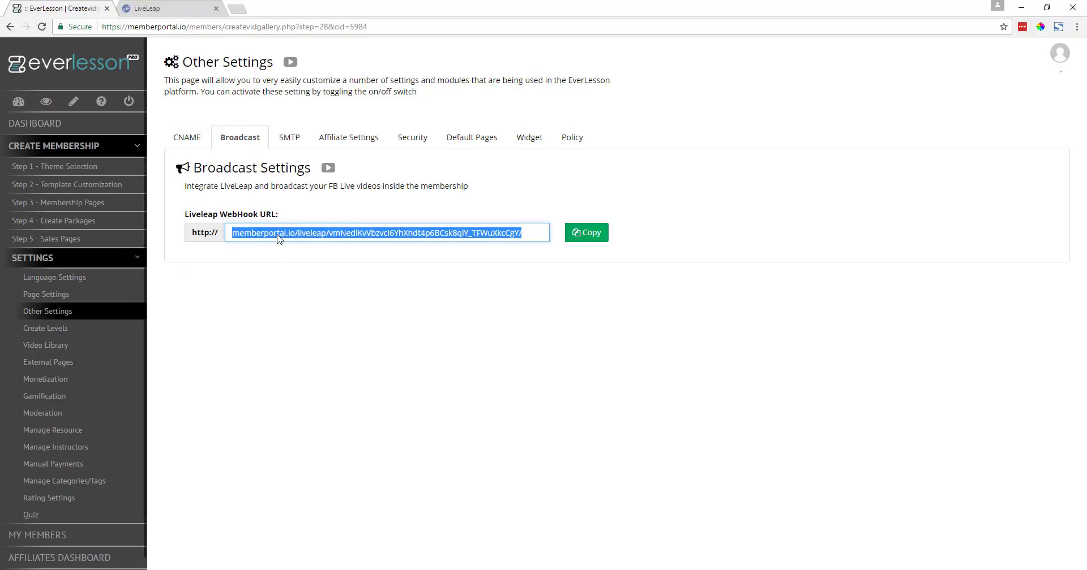
{"action": "left_click", "coordinate": [589, 234]}
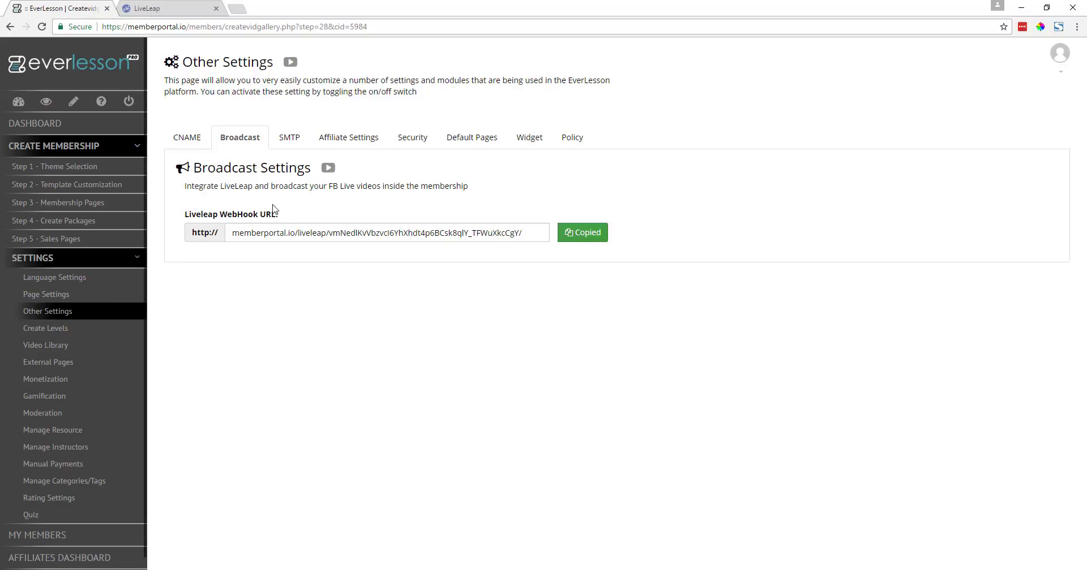
Switch to the LiveLeap tab and log in with Facebook to reach the dashboard
{"action": "left_click", "coordinate": [153, 8]}
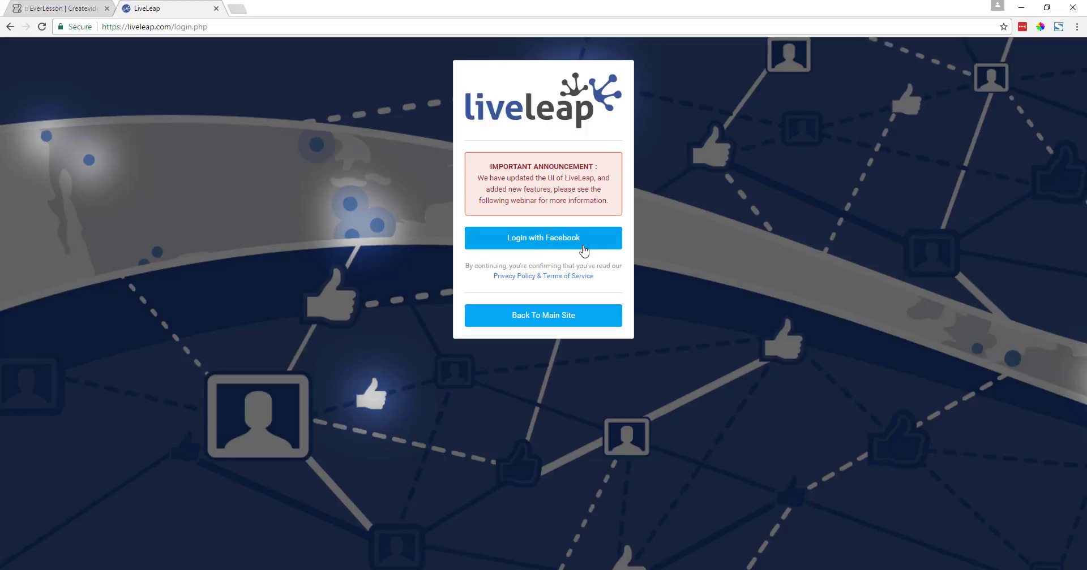
{"action": "left_click", "coordinate": [534, 242]}
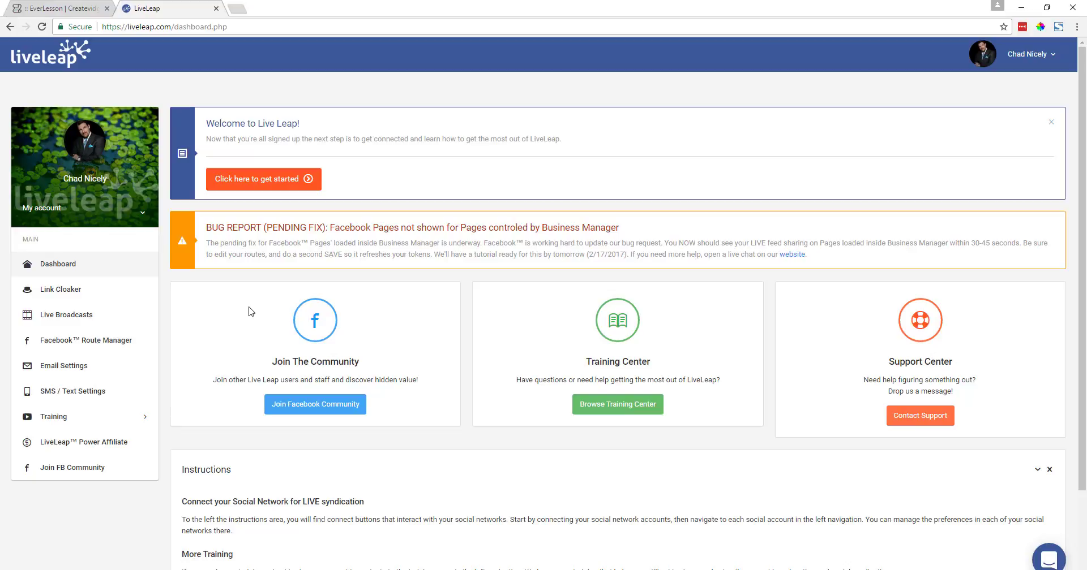
Open the Facebook Route Manager and view the Actions options for the EverLesson Sale route
{"action": "left_click", "coordinate": [103, 341]}
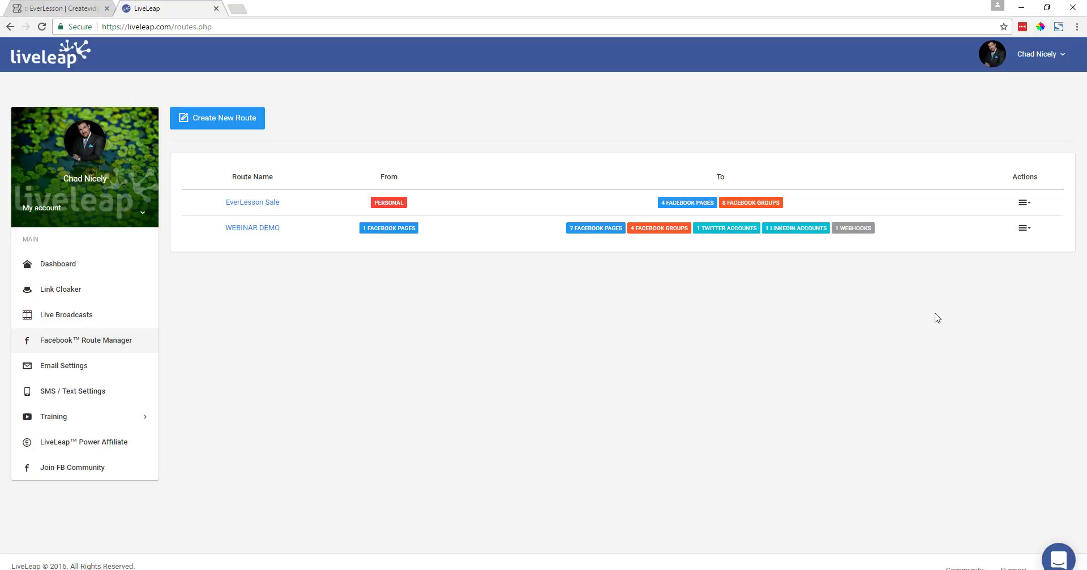
{"action": "left_click", "coordinate": [1023, 204]}
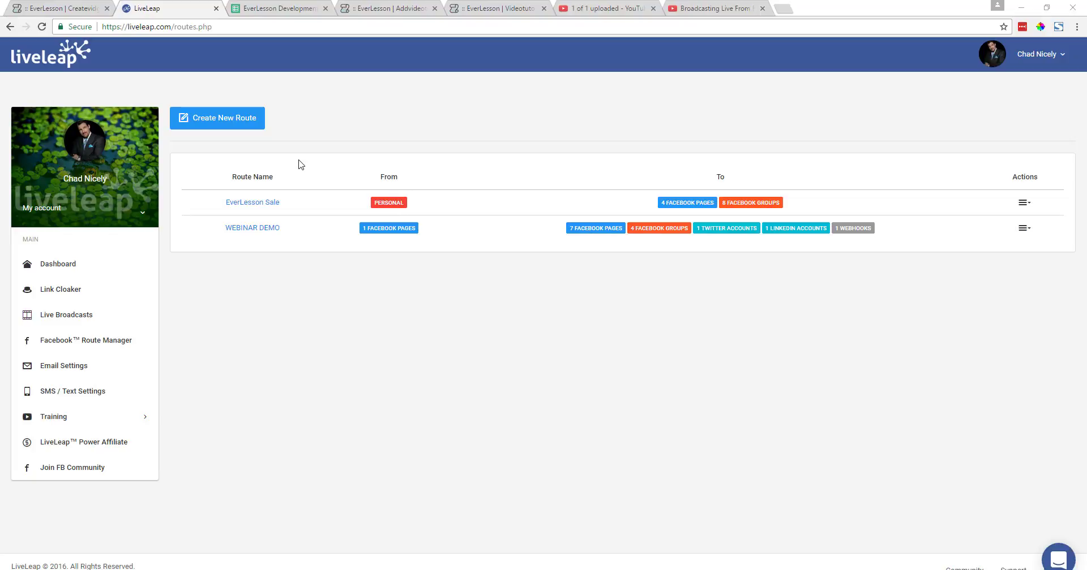
Start a new route named 'Chad Demo' that also shares from one more Facebook page
{"action": "left_click", "coordinate": [228, 124]}
{"action": "type", "text": "Chad D"}
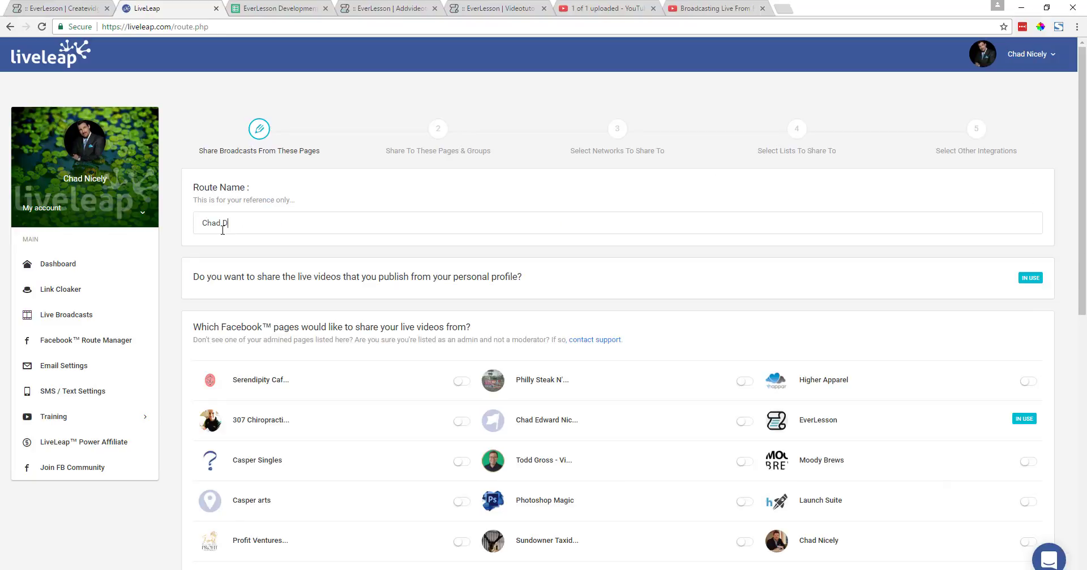
{"action": "type", "text": "emo"}
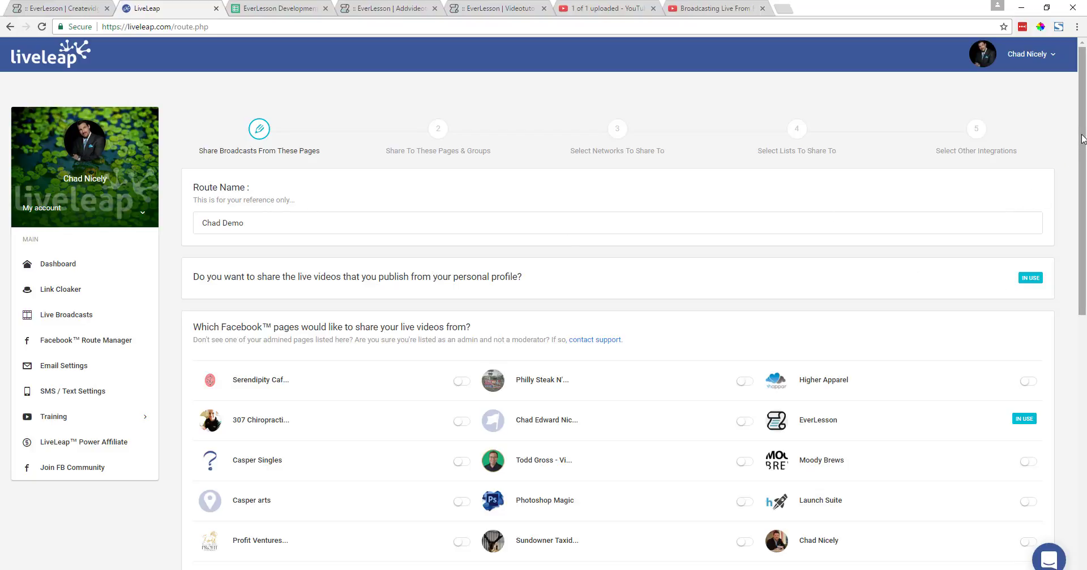
{"action": "left_click_drag", "start_coordinate": [1082, 139], "coordinate": [1084, 232]}
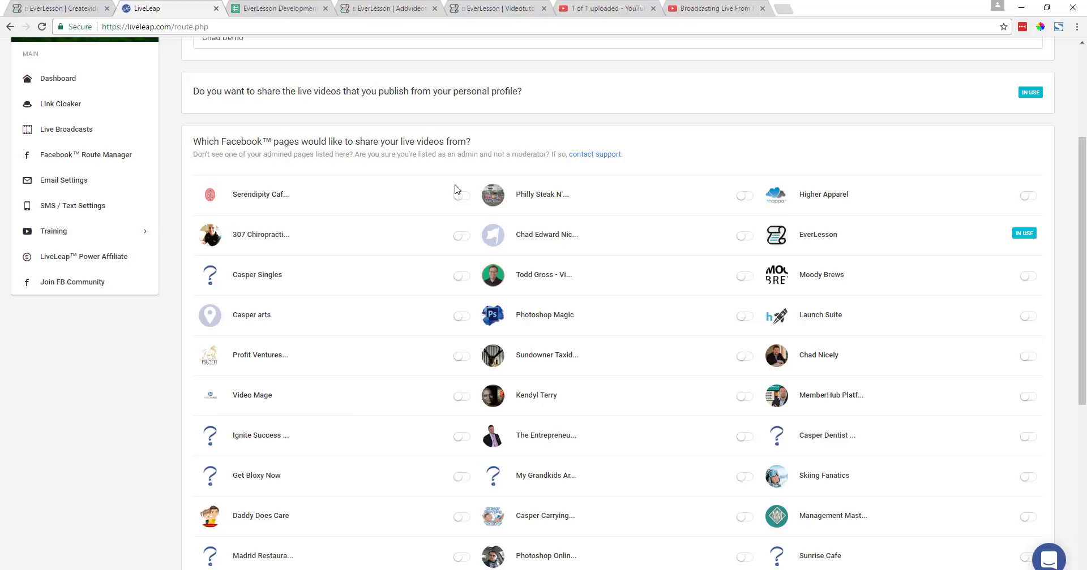
{"action": "left_click", "coordinate": [743, 237]}
{"action": "left_click_drag", "start_coordinate": [1075, 254], "coordinate": [1059, 226]}
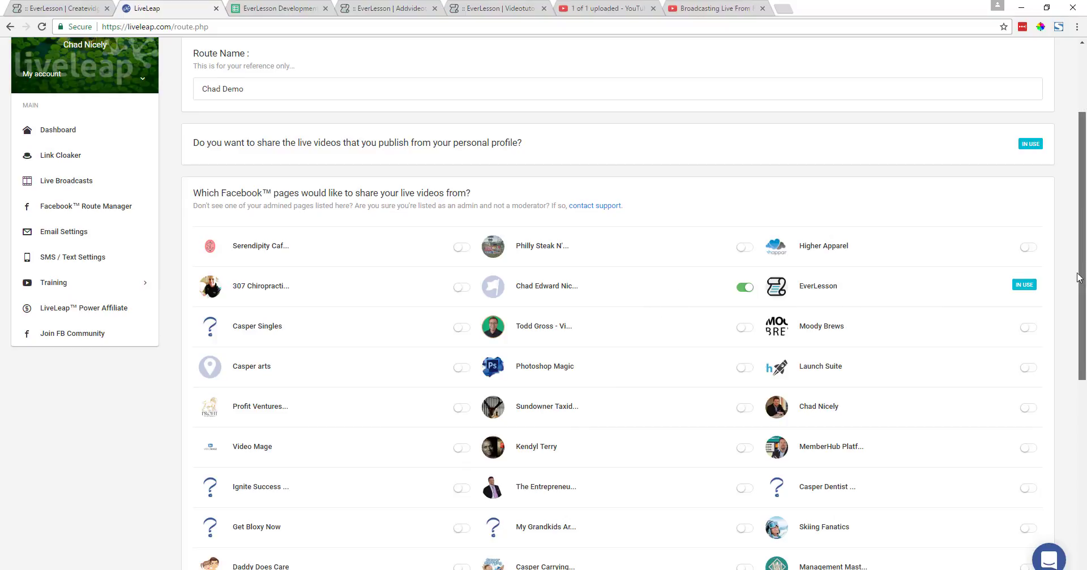
{"action": "scroll", "coordinate": [1078, 277], "scroll_direction": "up", "scroll_amount": 3}
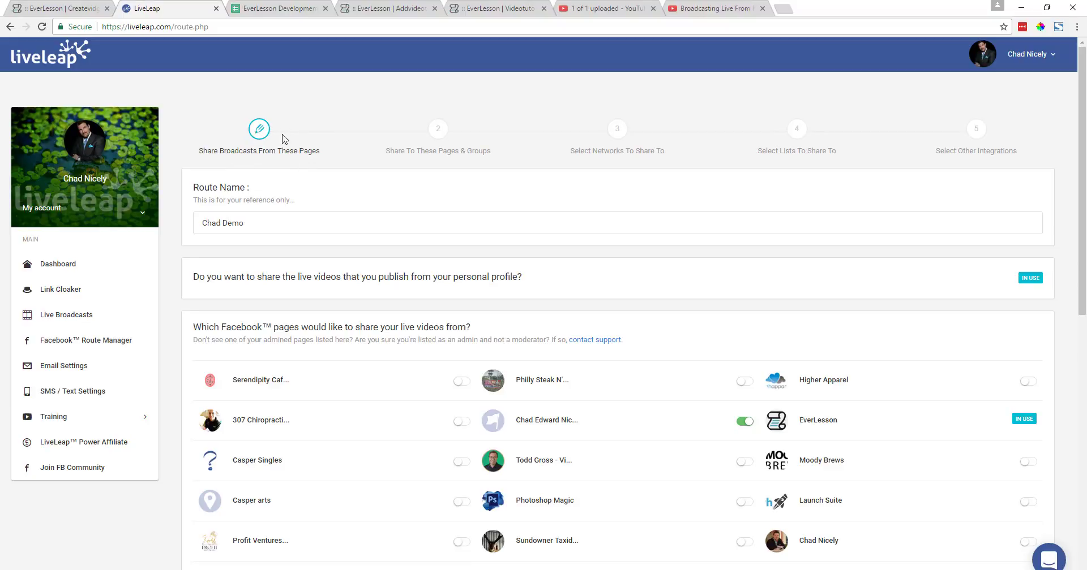
{"action": "left_click_drag", "start_coordinate": [1078, 278], "coordinate": [1076, 532]}
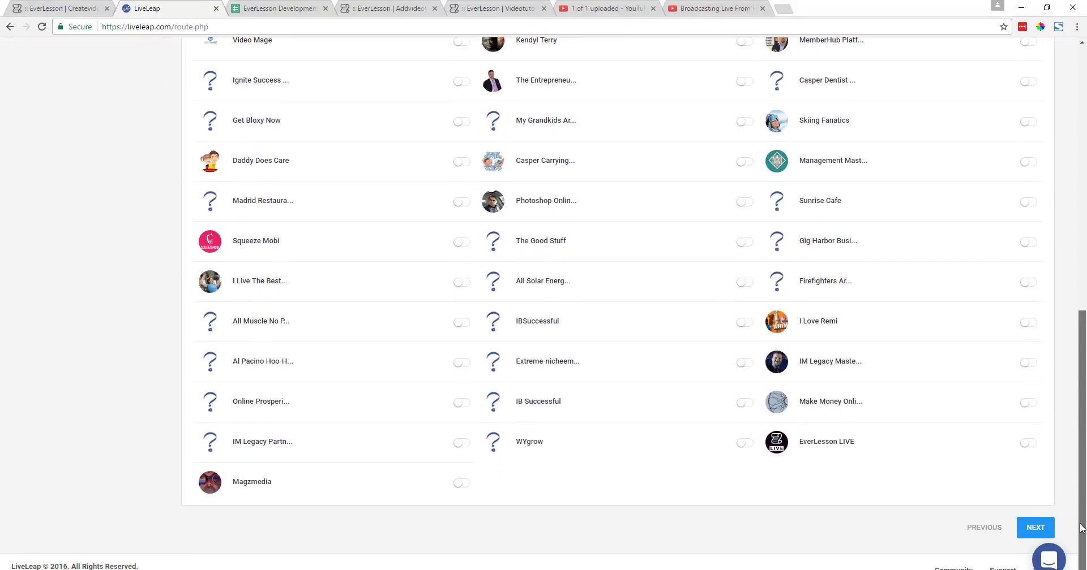
Turn on sharing to six Facebook pages, including Casper Singles
{"action": "left_click", "coordinate": [1034, 528]}
{"action": "scroll", "coordinate": [1050, 154], "scroll_direction": "down", "scroll_amount": 3}
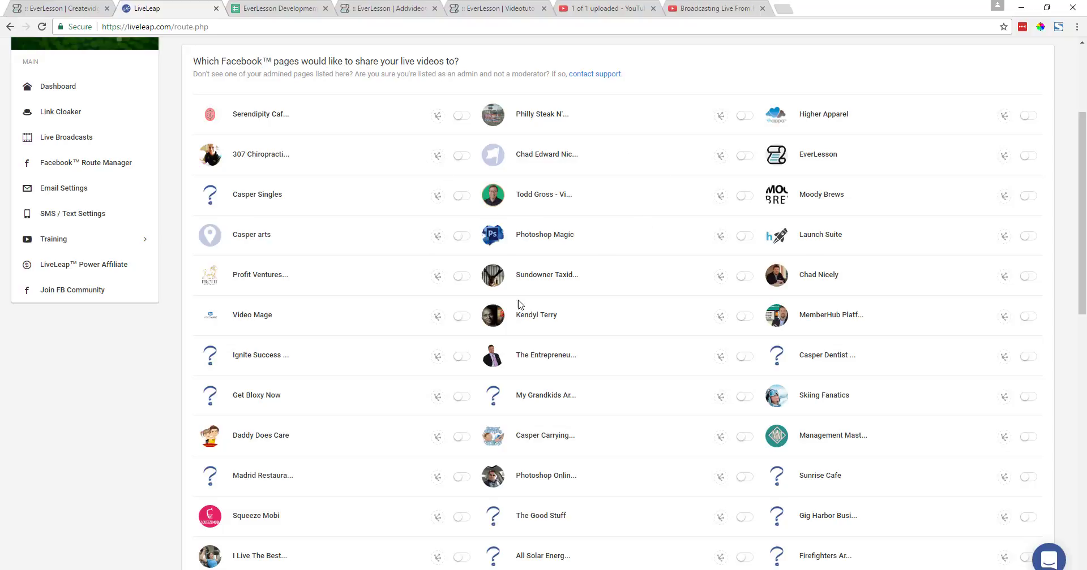
{"action": "left_click", "coordinate": [456, 120]}
{"action": "left_click", "coordinate": [460, 160]}
{"action": "left_click", "coordinate": [460, 197]}
{"action": "left_click", "coordinate": [743, 196]}
{"action": "left_click", "coordinate": [744, 156]}
{"action": "left_click", "coordinate": [743, 116]}
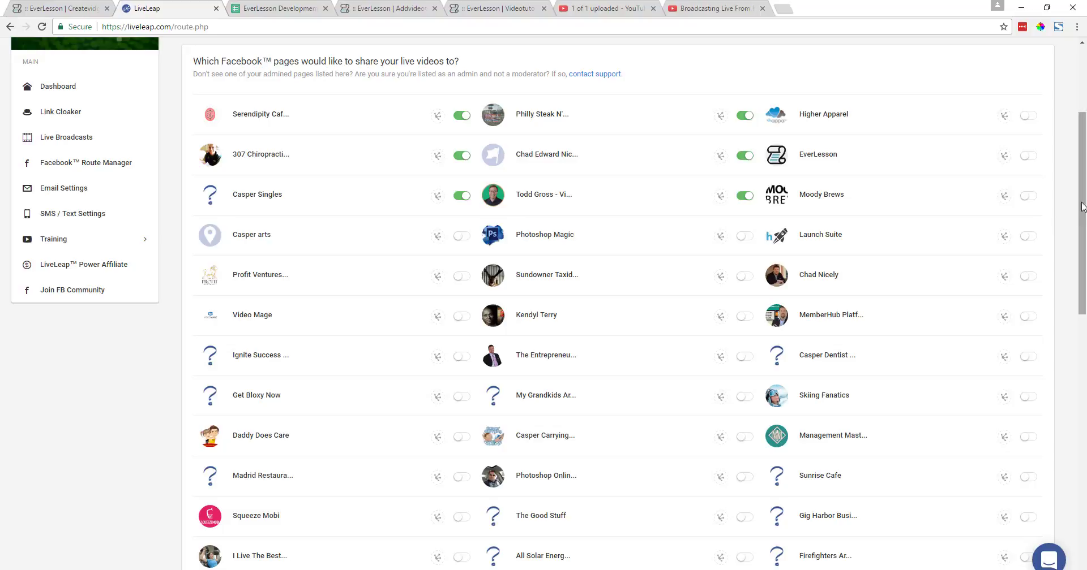
Share to the first four groups, including MH Live and Chads Success Group
{"action": "left_click_drag", "start_coordinate": [1081, 207], "coordinate": [1081, 470]}
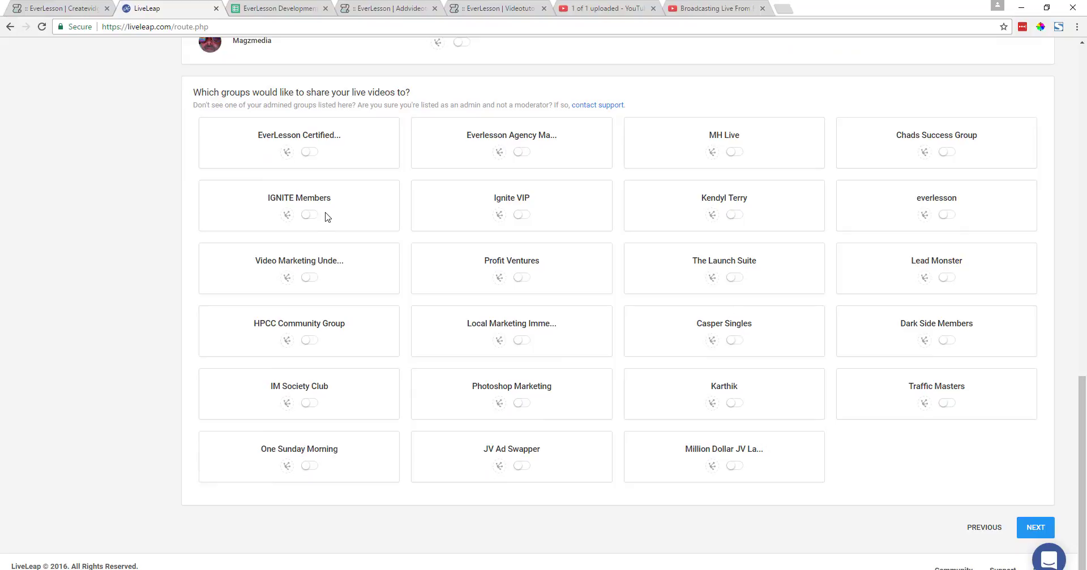
{"action": "left_click", "coordinate": [309, 153]}
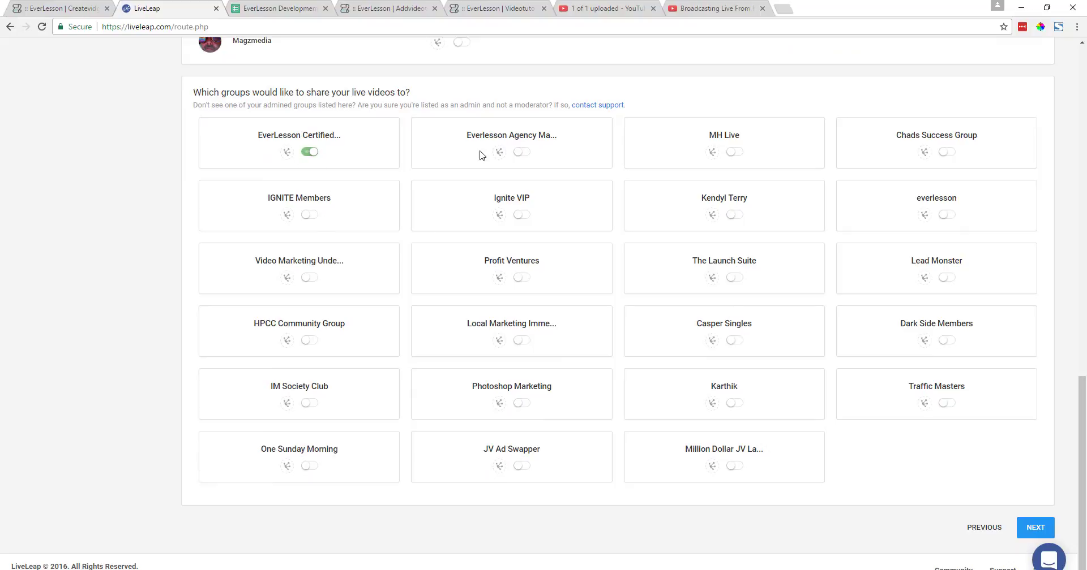
{"action": "left_click", "coordinate": [516, 154]}
{"action": "left_click", "coordinate": [731, 155]}
{"action": "left_click", "coordinate": [943, 156]}
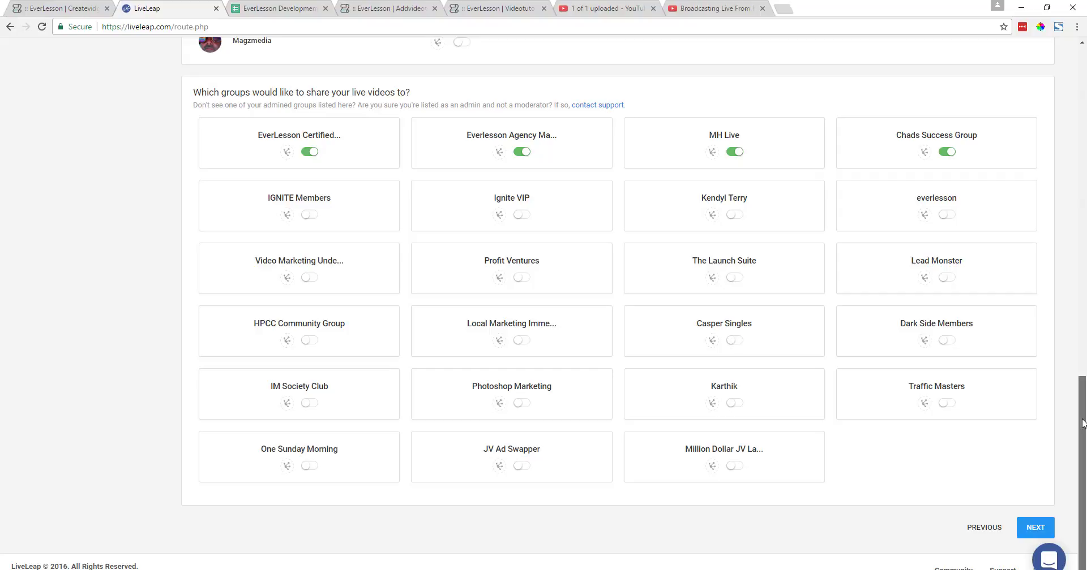
{"action": "left_click", "coordinate": [1031, 527]}
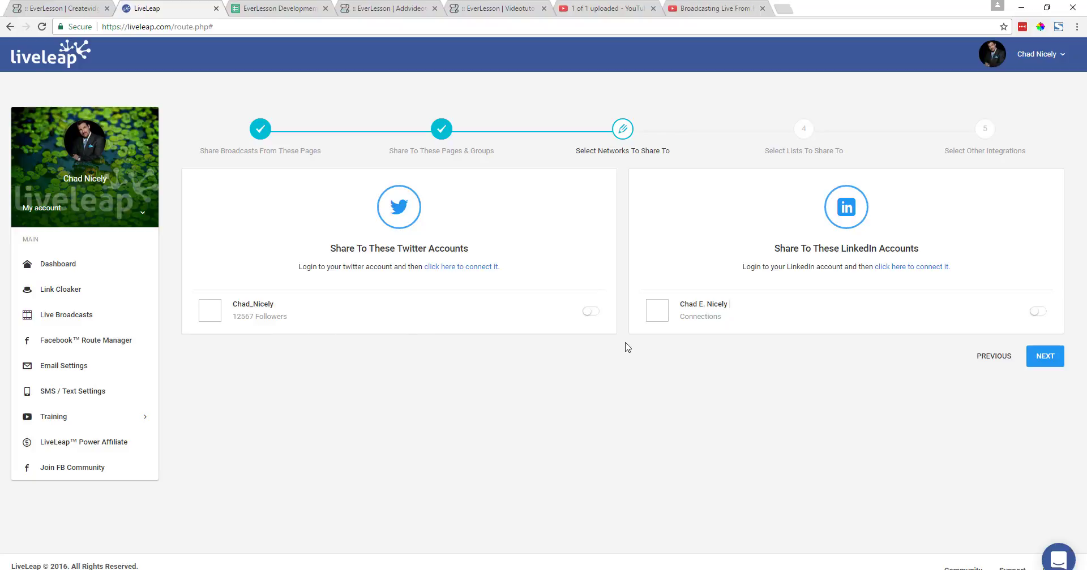
Enable sharing to the Twitter and LinkedIn accounts and advance to the lists step
{"action": "left_click", "coordinate": [589, 313]}
{"action": "left_click", "coordinate": [1037, 312]}
{"action": "left_click", "coordinate": [1044, 358]}
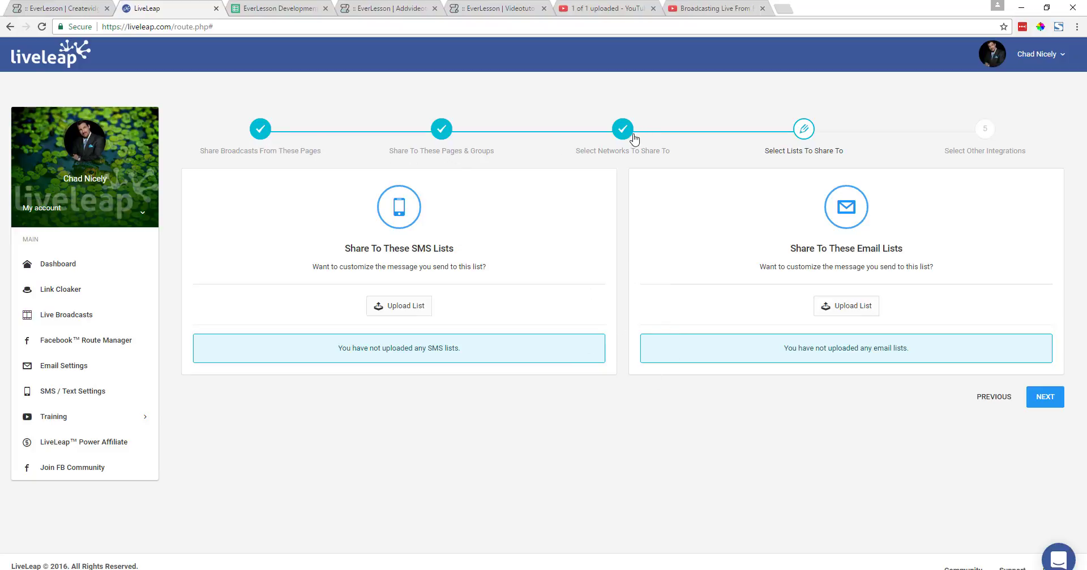
Skip the SMS and email lists, leaving them empty, and advance to other integrations
{"action": "left_click", "coordinate": [1041, 403]}
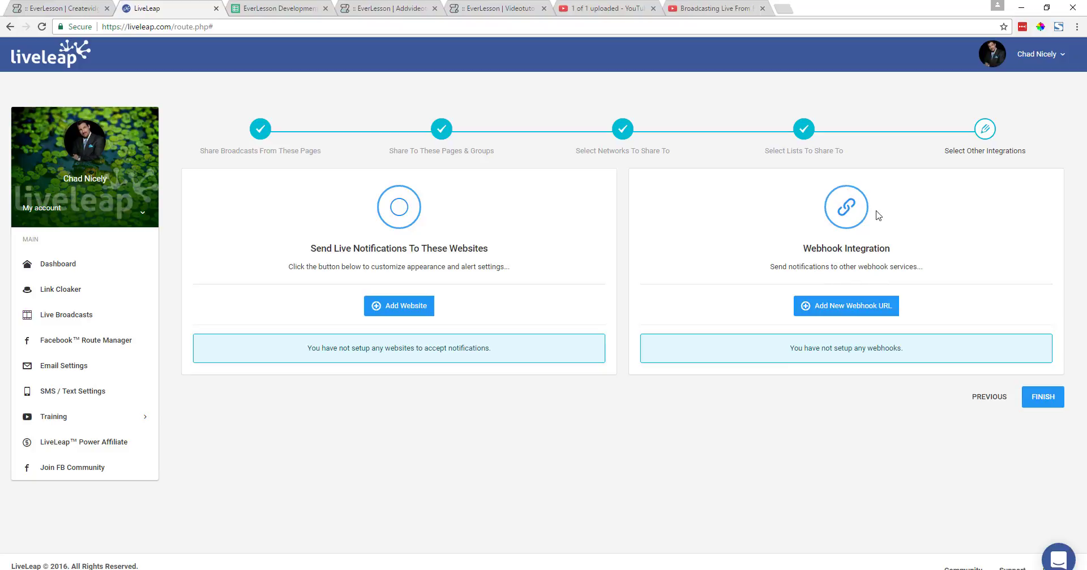
Add a new webhook named 'Chad Demo'
{"action": "left_click", "coordinate": [859, 307]}
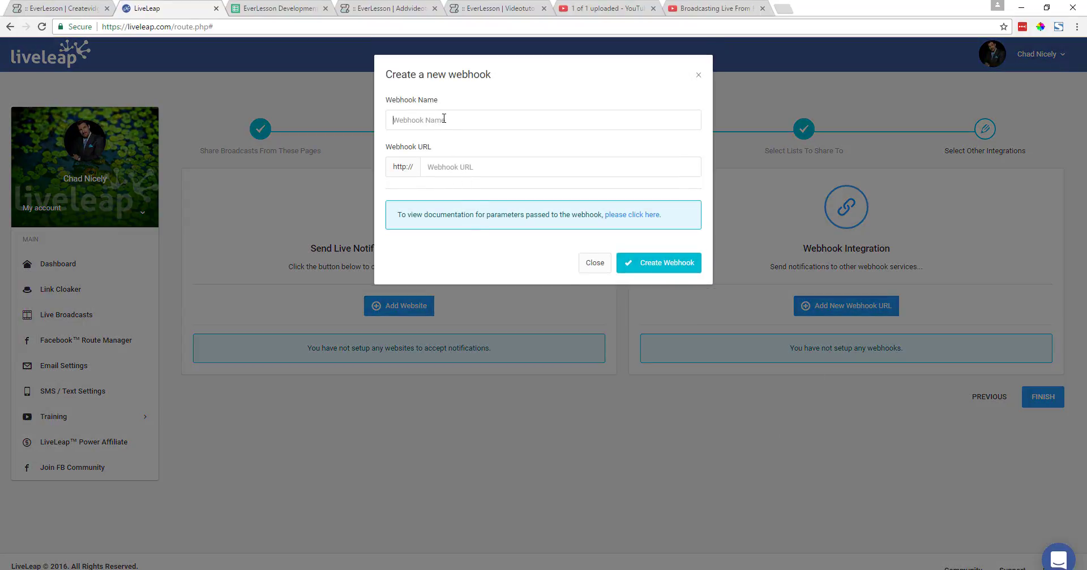
{"action": "type", "text": "Chad Demo"}
Copy the LiveLeap WebHook URL again from EverLesson's Broadcast Settings
{"action": "left_click", "coordinate": [63, 8]}
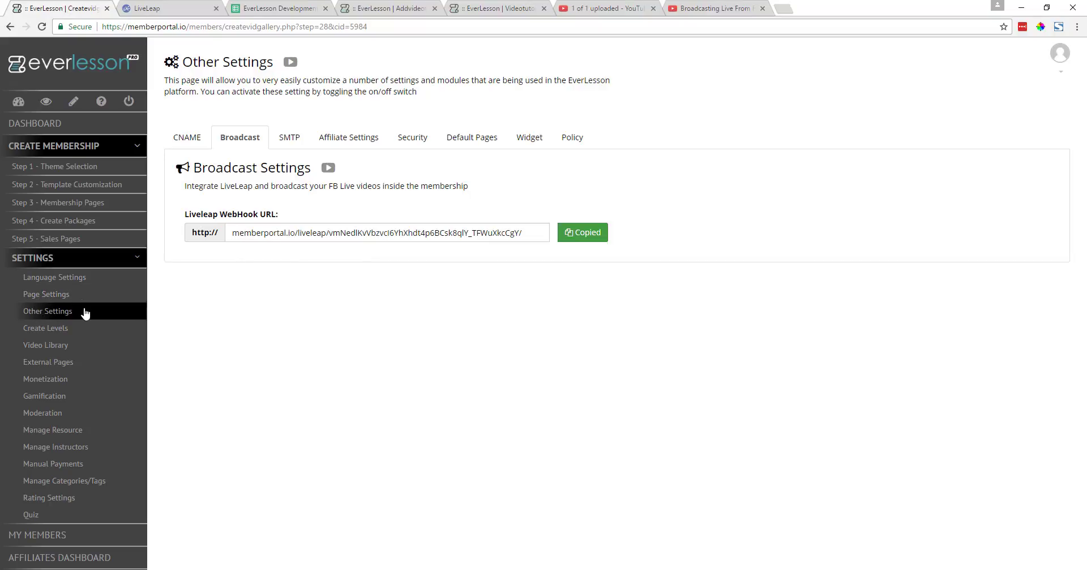
{"action": "left_click", "coordinate": [328, 236]}
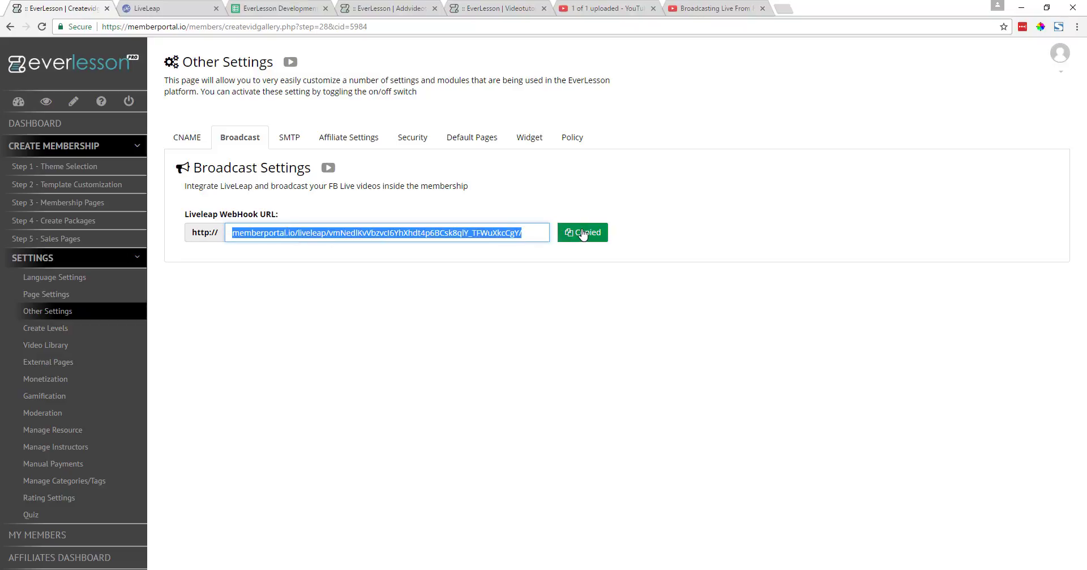
{"action": "left_click", "coordinate": [498, 233]}
{"action": "right_click", "coordinate": [498, 230]}
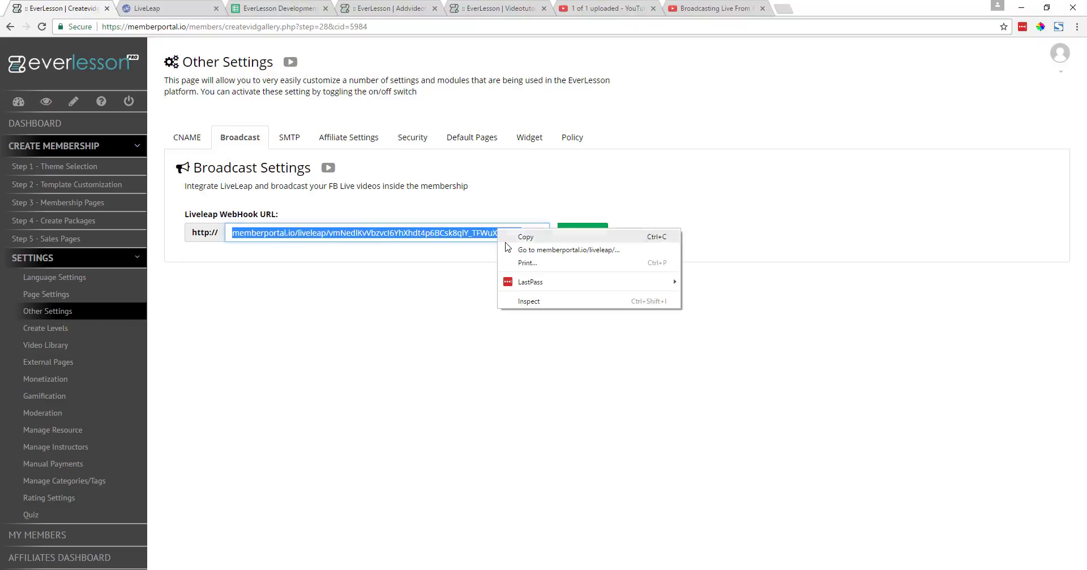
{"action": "left_click", "coordinate": [515, 237]}
Create the LiveLeap webhook using the pasted memberportal.io LiveLeap URL and confirm it was added
{"action": "left_click", "coordinate": [170, 8]}
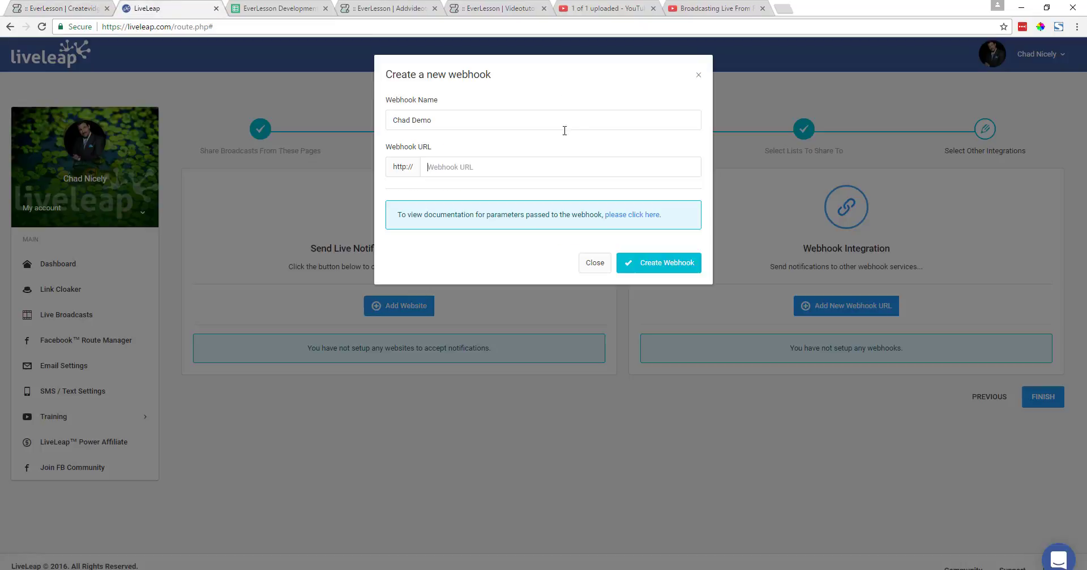
{"action": "right_click", "coordinate": [469, 166]}
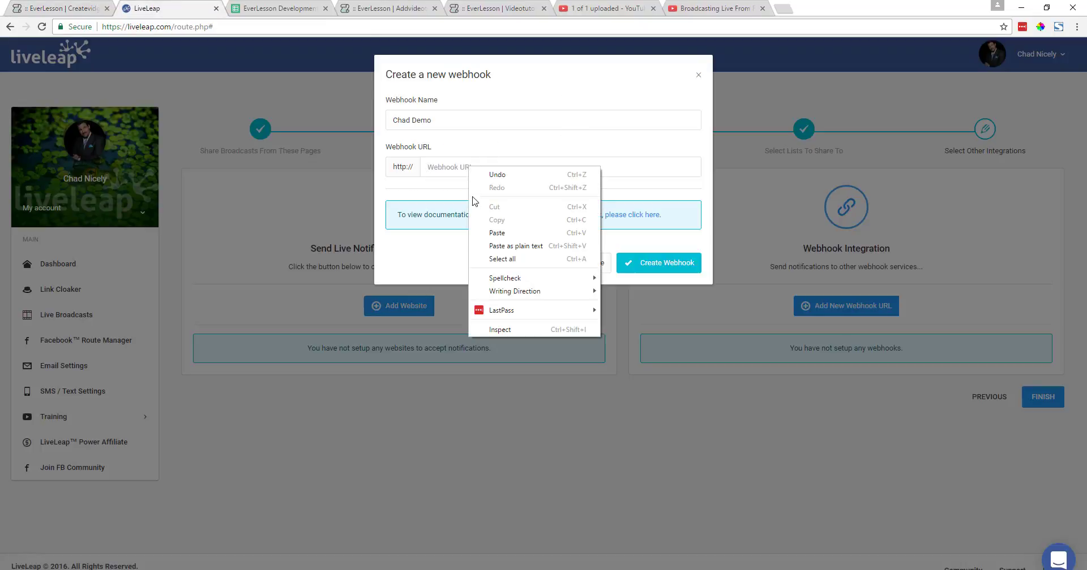
{"action": "left_click", "coordinate": [493, 232]}
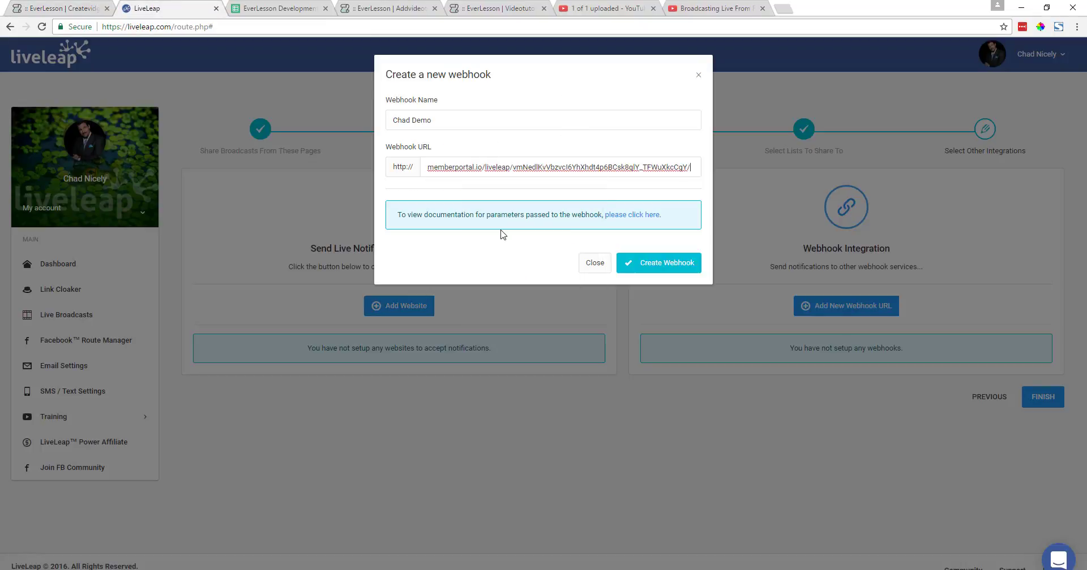
{"action": "left_click", "coordinate": [658, 265]}
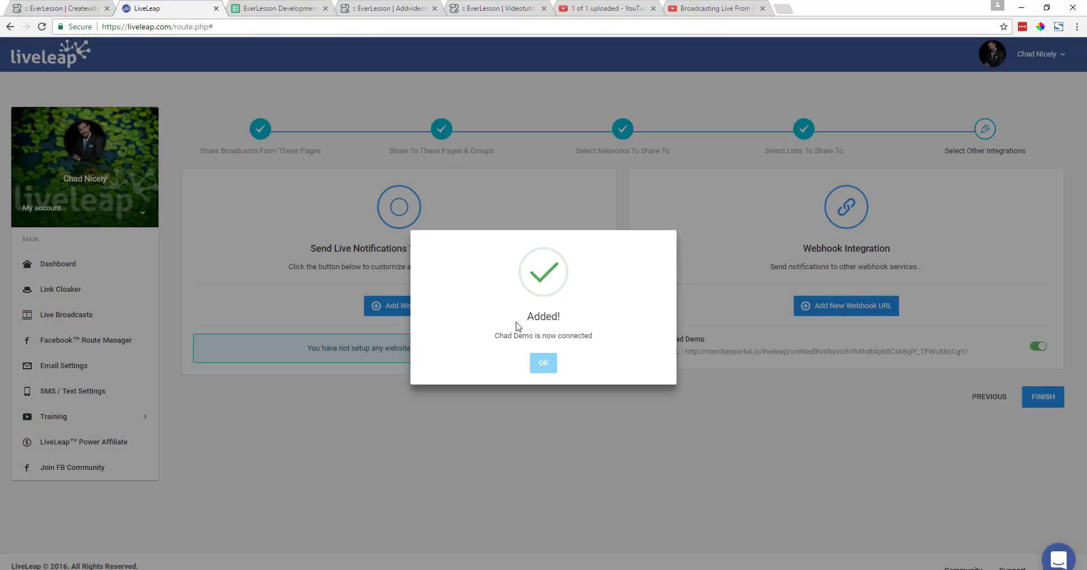
{"action": "left_click", "coordinate": [543, 365]}
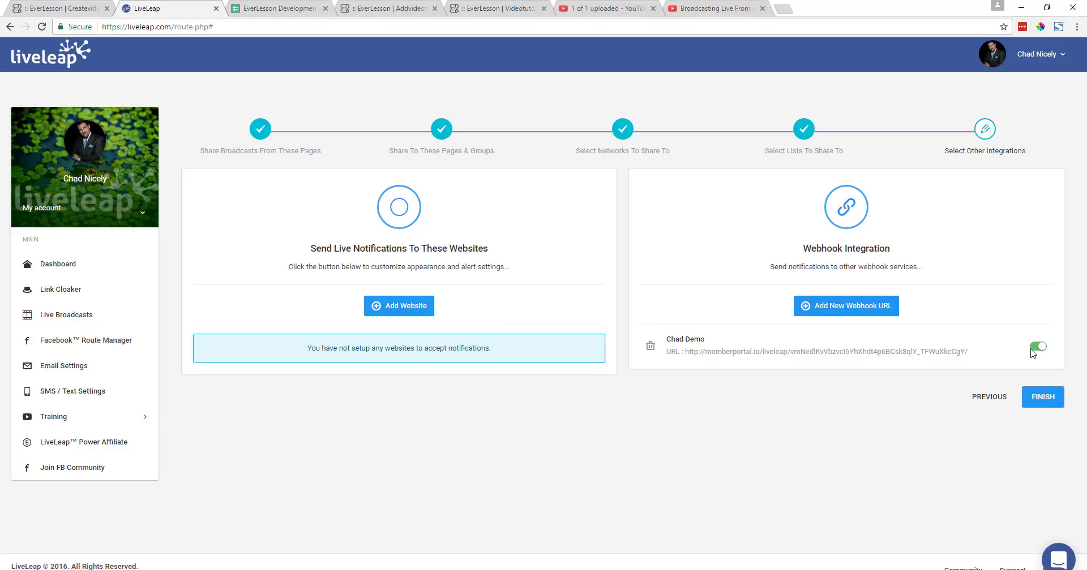
Finish the route wizard so the route is saved with its pages, groups, Twitter, LinkedIn and webhook
{"action": "left_click", "coordinate": [1046, 402]}
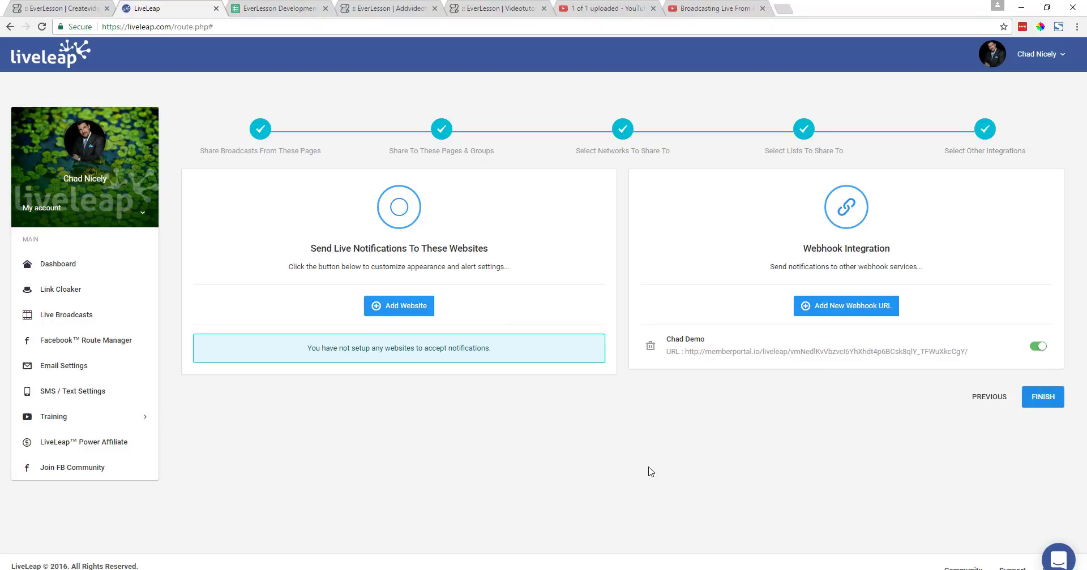